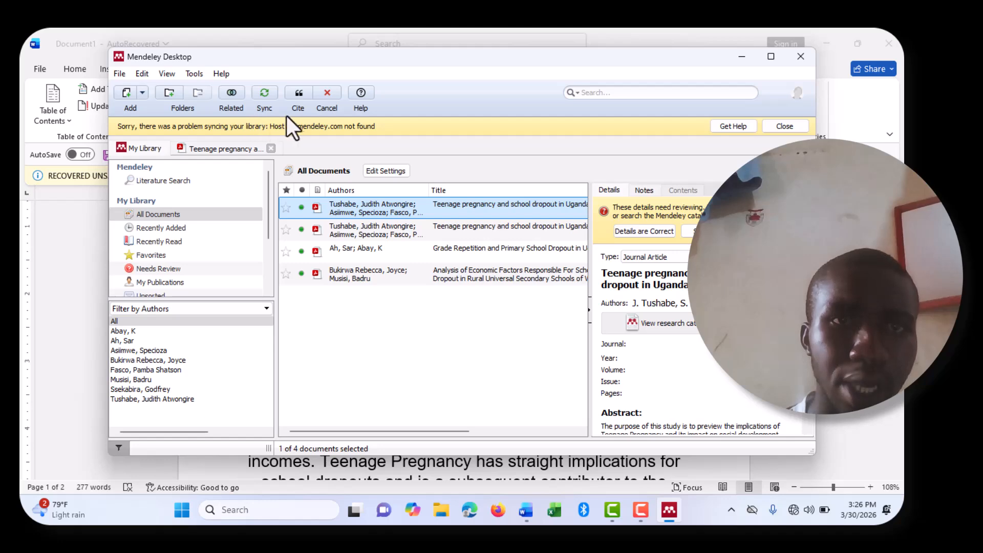
Step: Insert the Mendeley APA in-text citation (n.d.) for the teenage pregnancy article after 'when to become mothers'
left_click(300, 94)
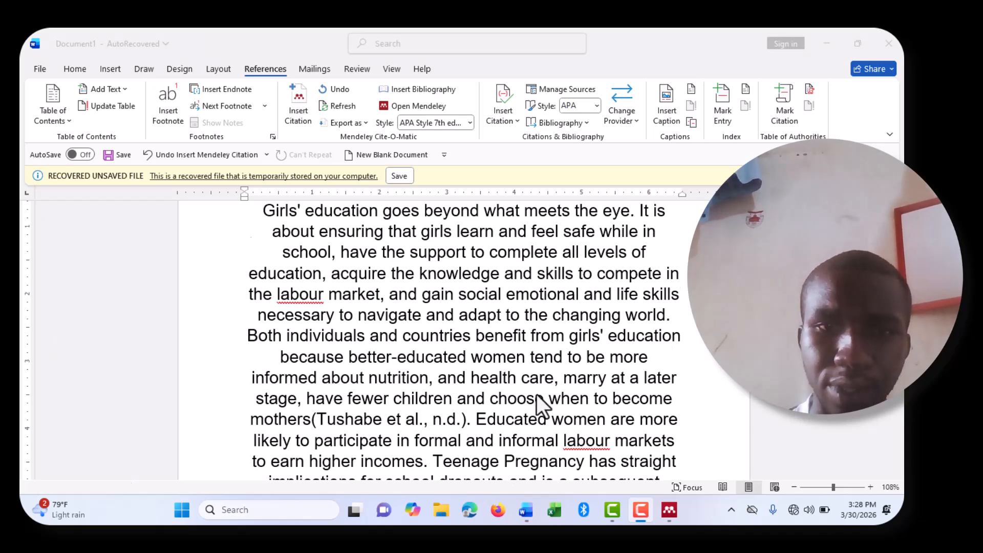
scroll(537, 395, "down", 2)
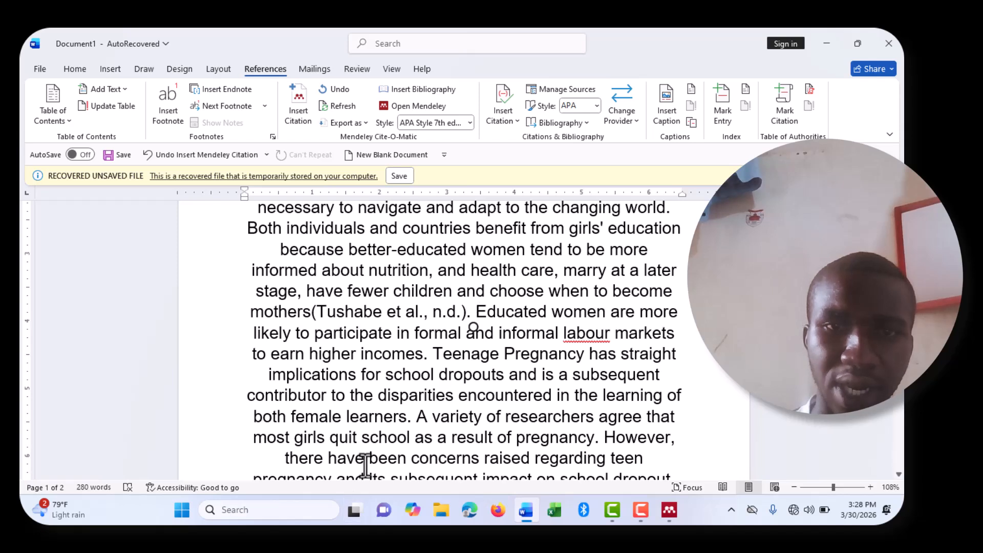
left_click(407, 417)
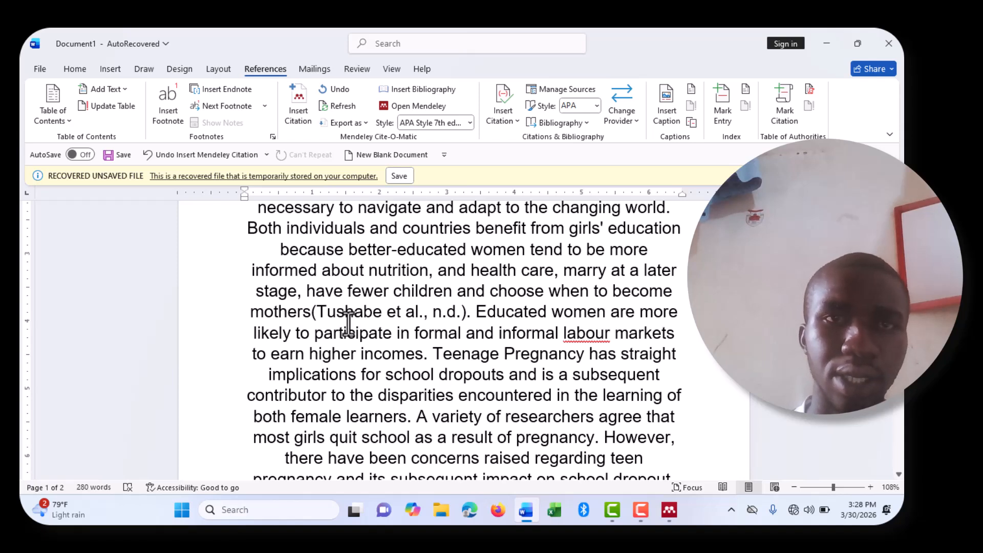
left_click(291, 124)
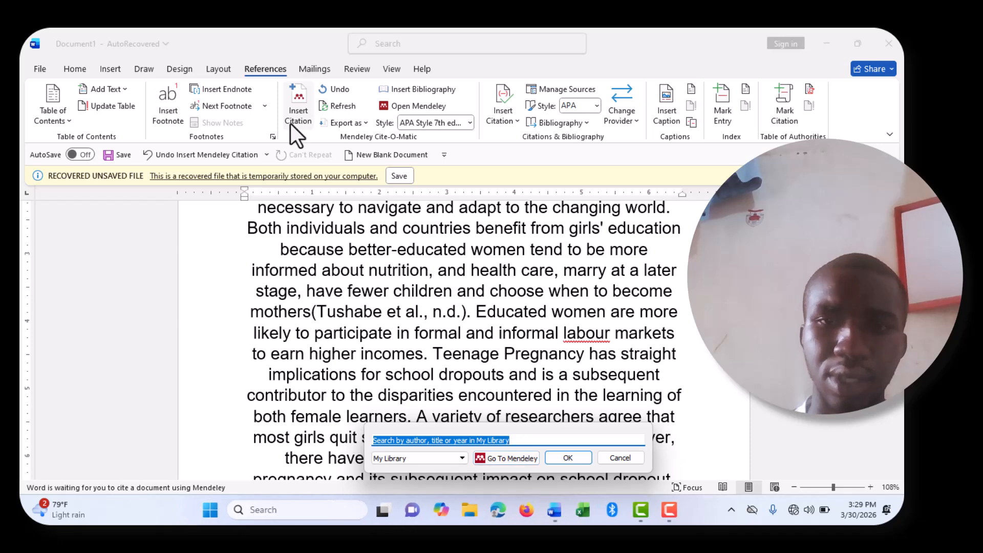
left_click(507, 458)
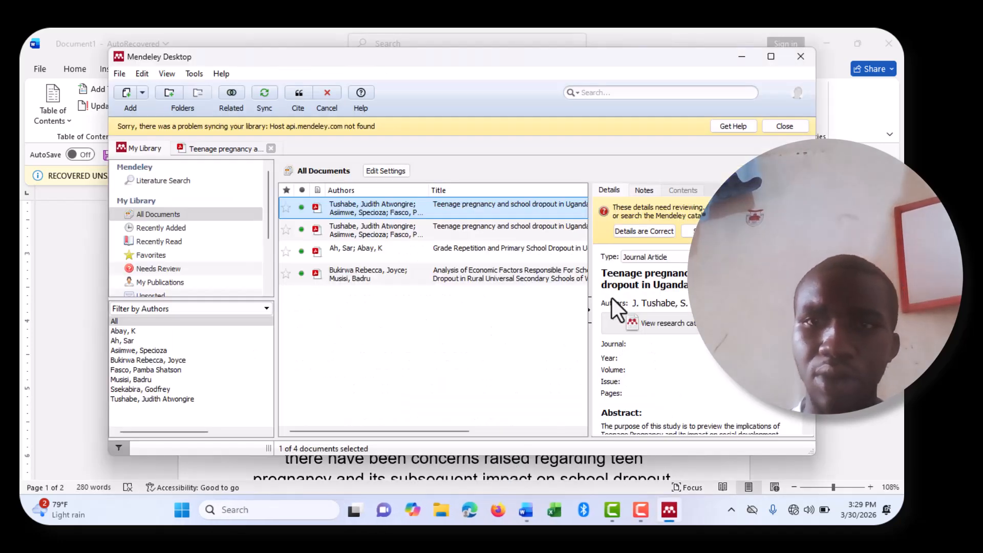
left_click_drag(613, 274, 659, 285)
key("ctrl+c")
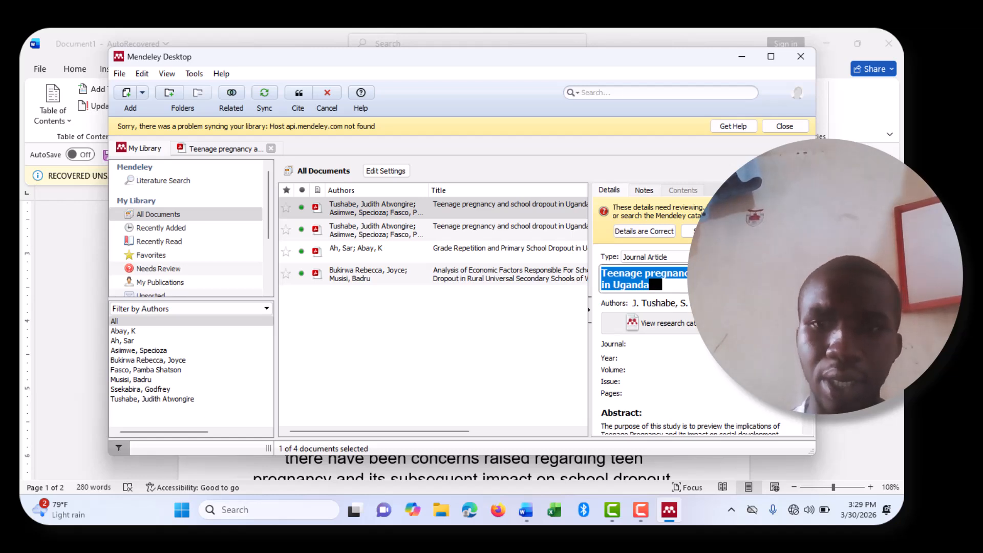
mouse_move(599, 504)
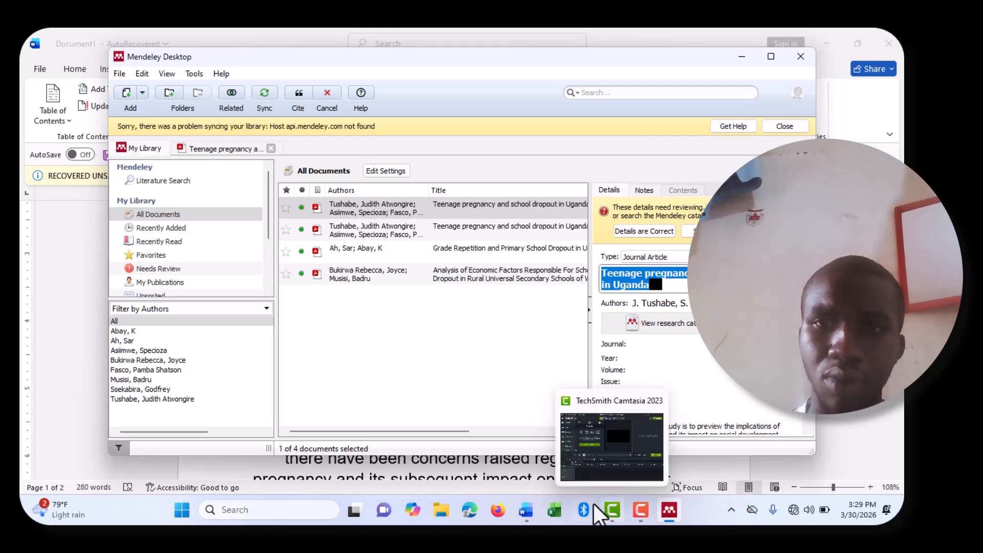
mouse_move(526, 515)
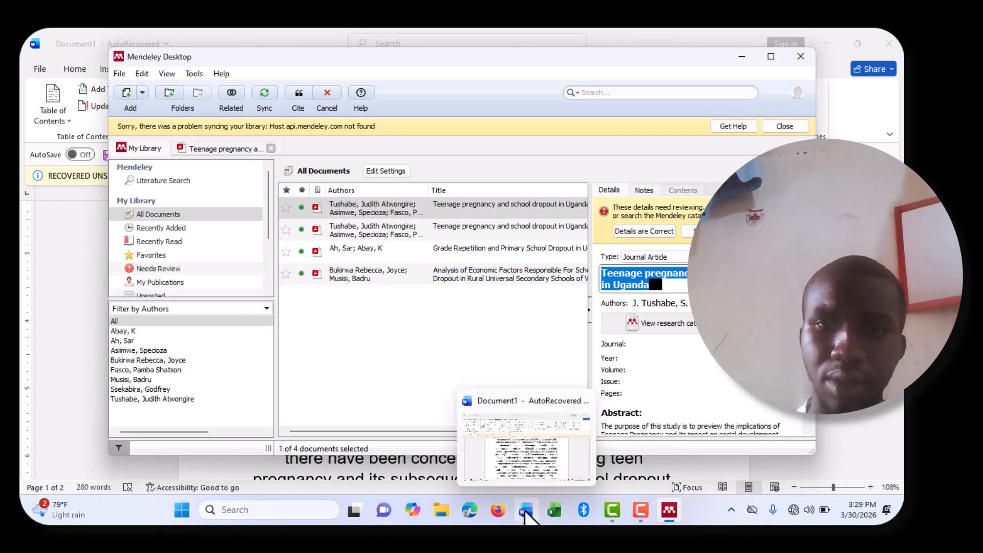
left_click(524, 460)
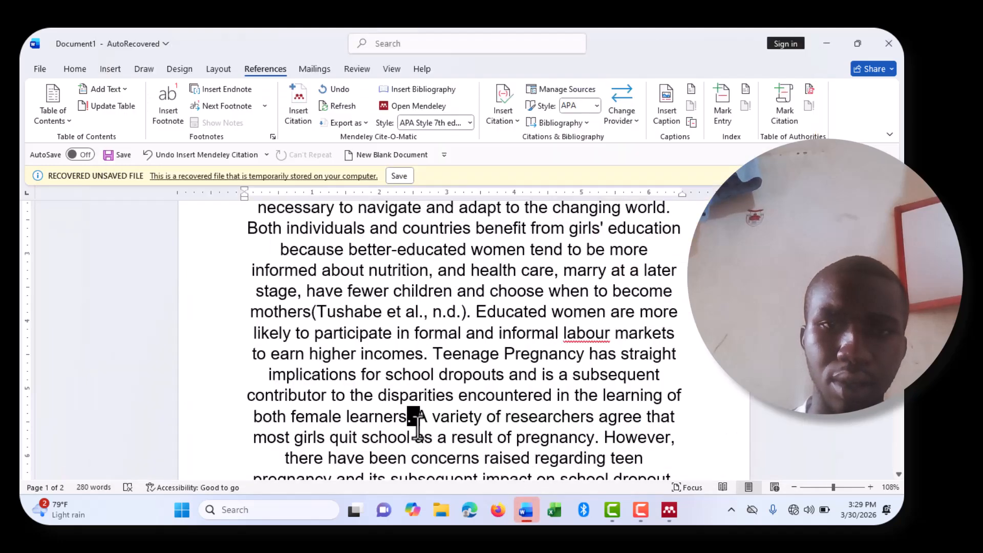
Step: Search Insert Citation with the pasted article title and cite the first result after 'both female learners'
left_click(296, 105)
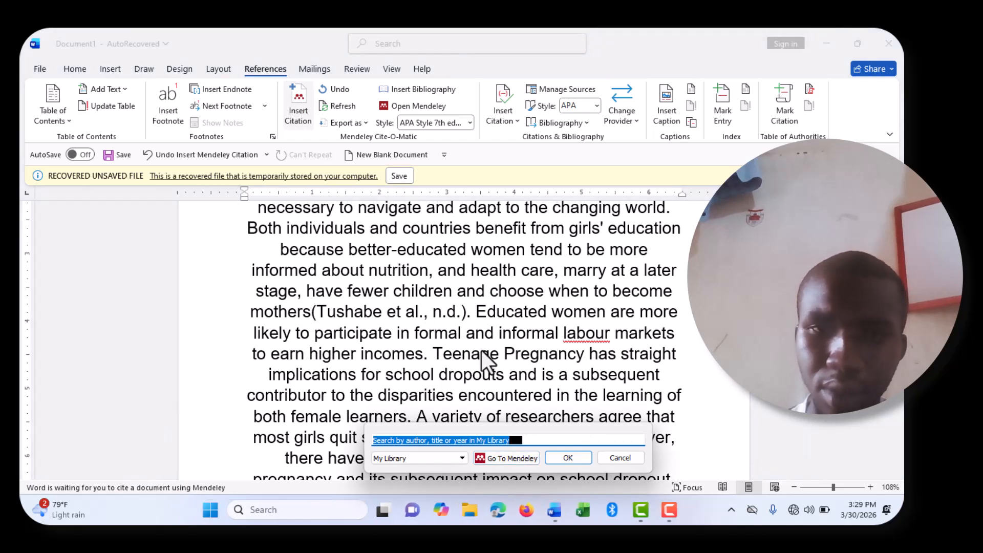
key("BackSpace")
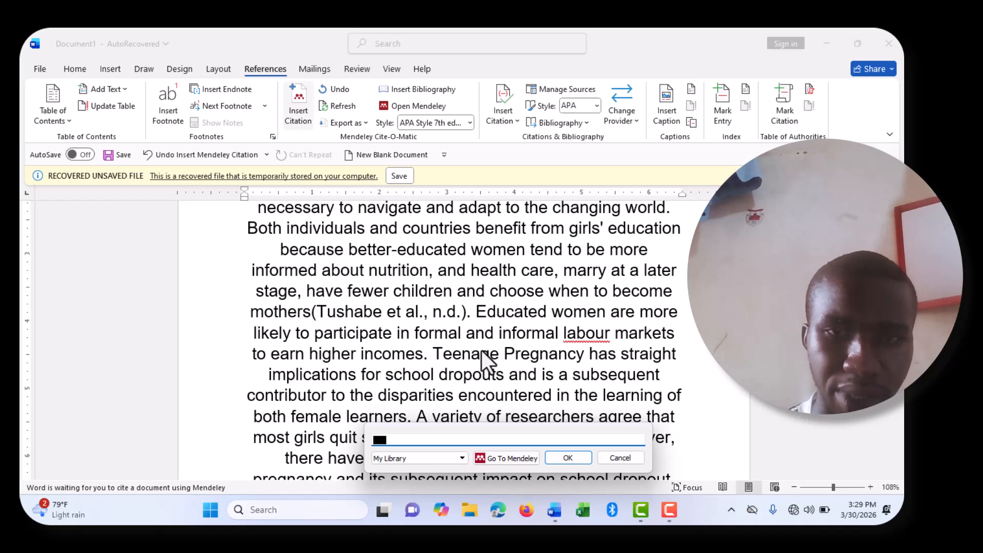
key("ctrl+v")
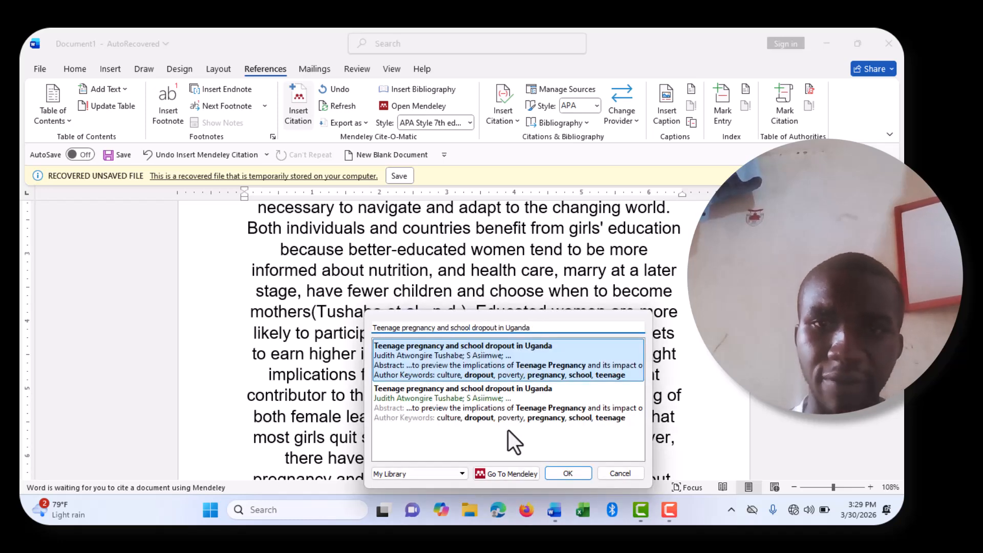
left_click(567, 472)
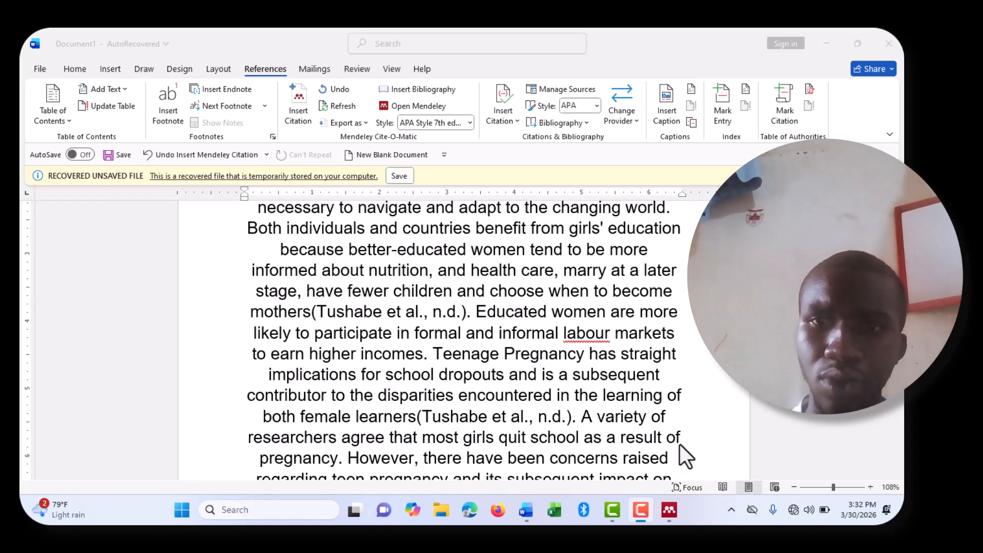
Step: Move to the end of the essay's final paragraph ending 'girl child production.'
left_click(720, 428)
key("Down")
key("Down")
key("Down")
key("Down")
key("Down")
key("Down")
key("Down")
key("Down")
key("Down")
key("Down")
key("Down")
key("Down")
key("Down")
key("Down")
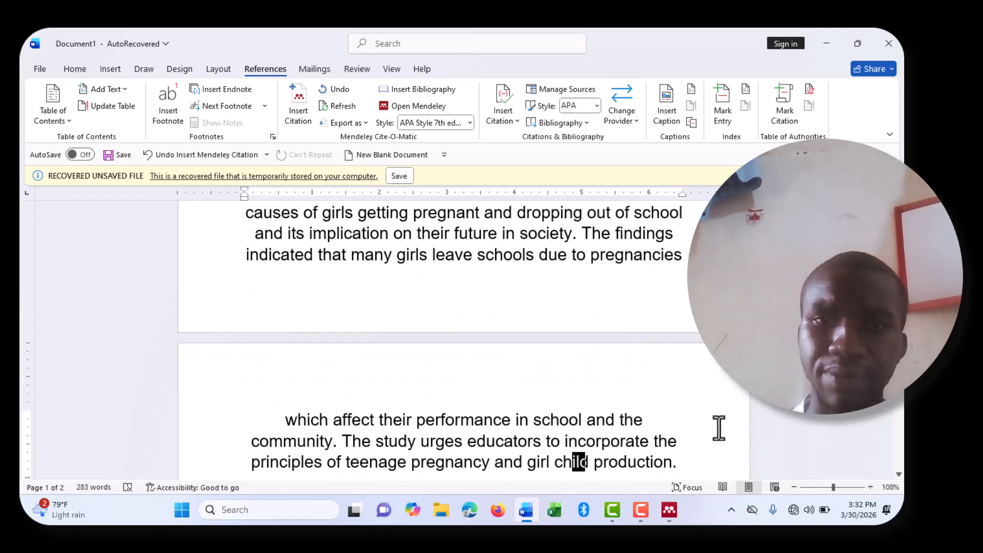
left_click(651, 463)
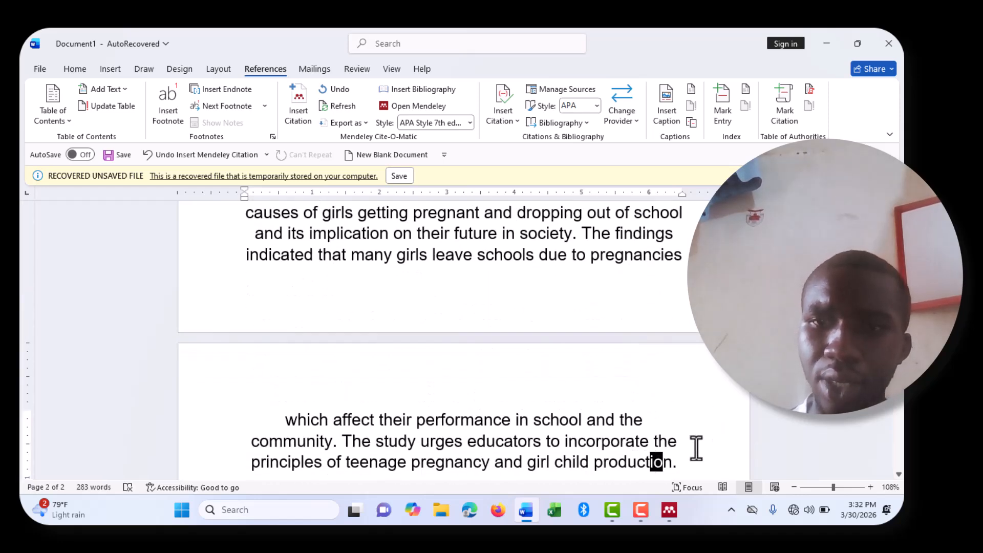
left_click(733, 445)
key("Down")
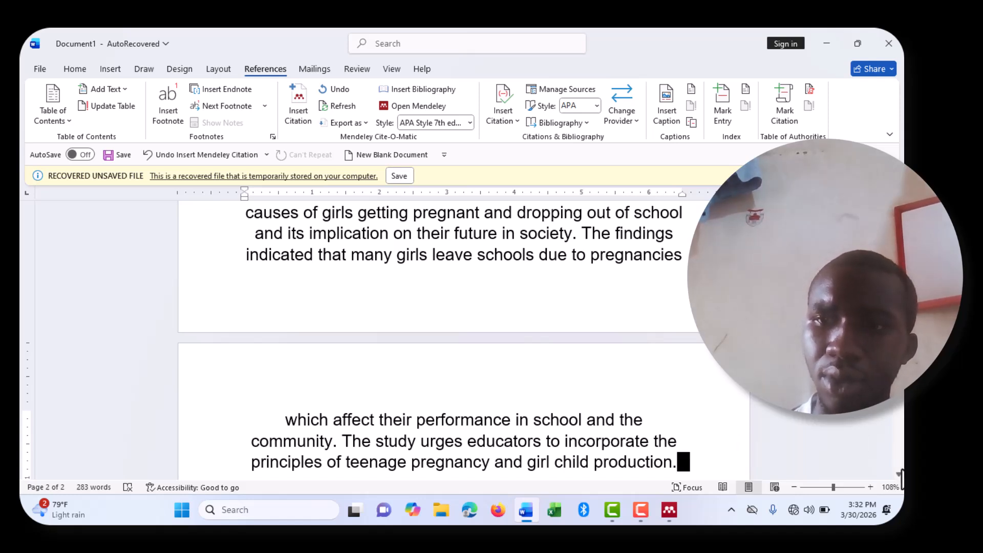
scroll(901, 474, "down", 3)
scroll(901, 479, "down", 6)
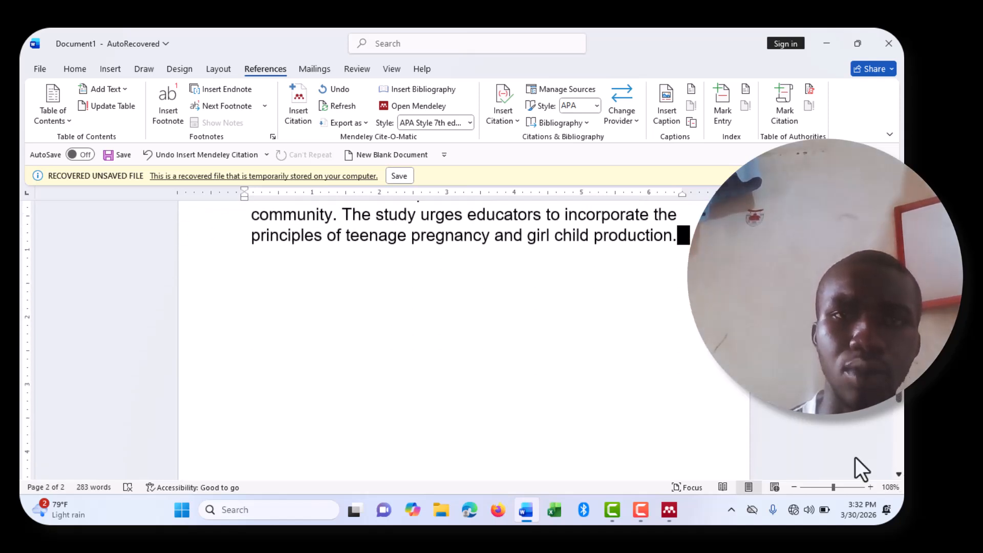
Step: Undo the accidental formatting change on 'teenage' and remove the stray letter R
left_click(340, 351)
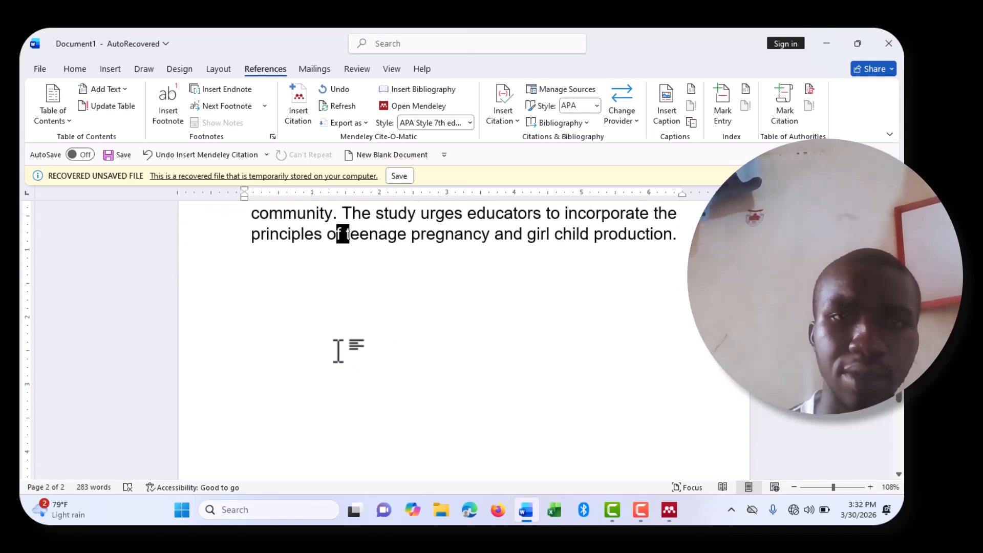
double_click(347, 295)
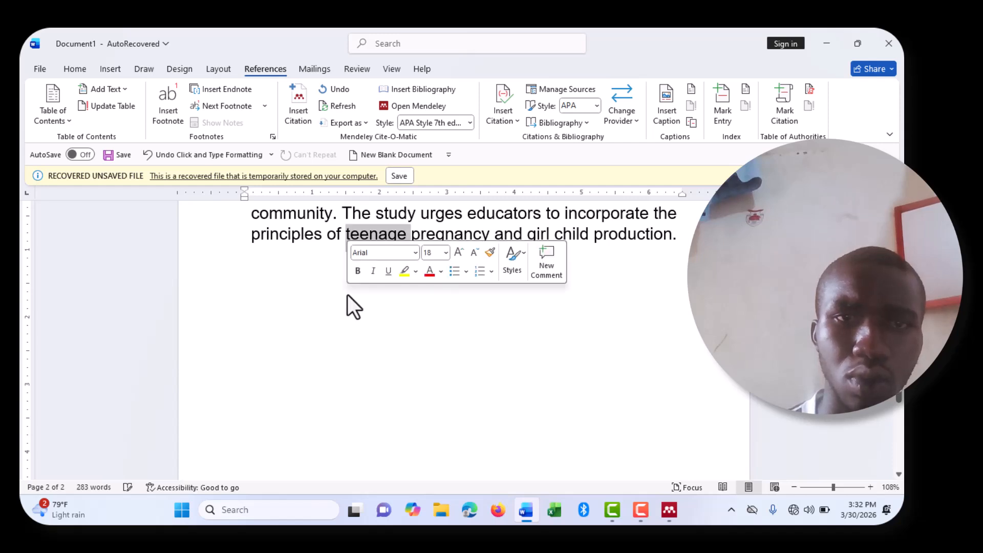
key("ctrl+z")
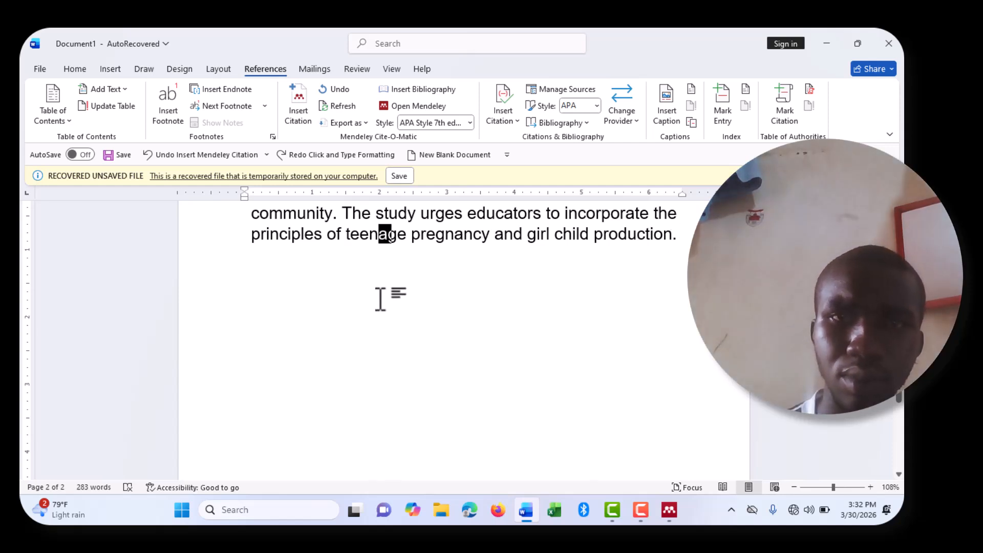
key("Right")
key("Right")
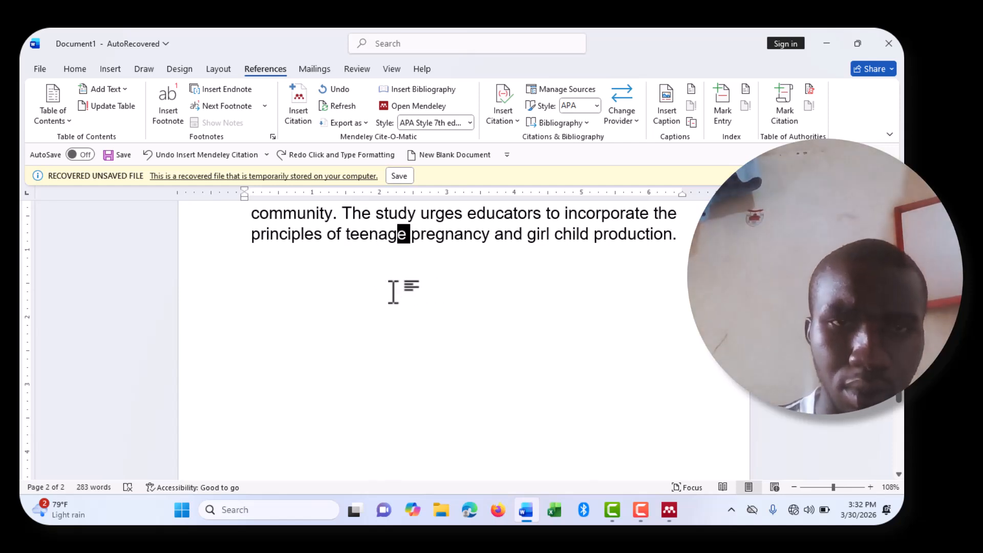
type("R")
key("BackSpace")
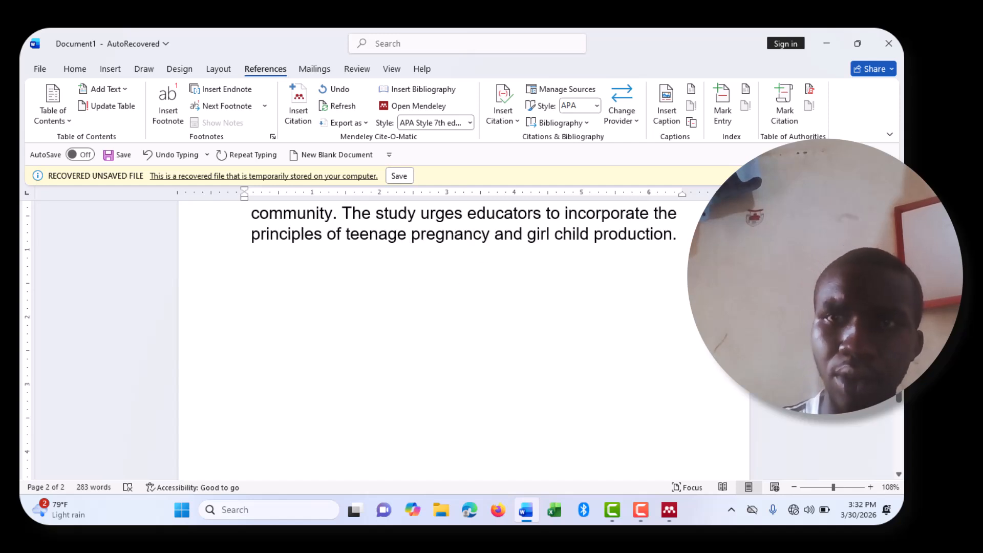
Step: Start a new line after the final sentence and type the heading 'REFERENCES LIST'
left_click(688, 237)
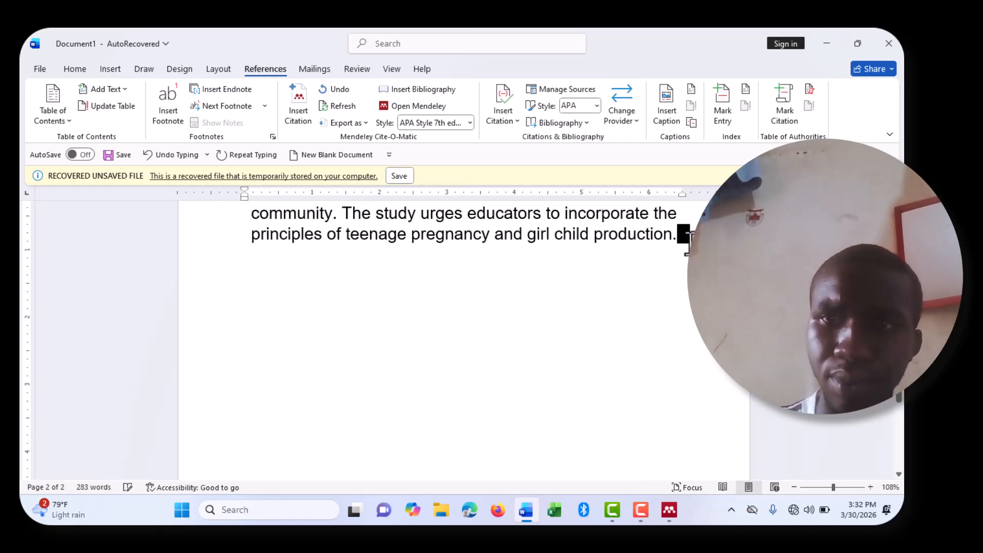
key("Return")
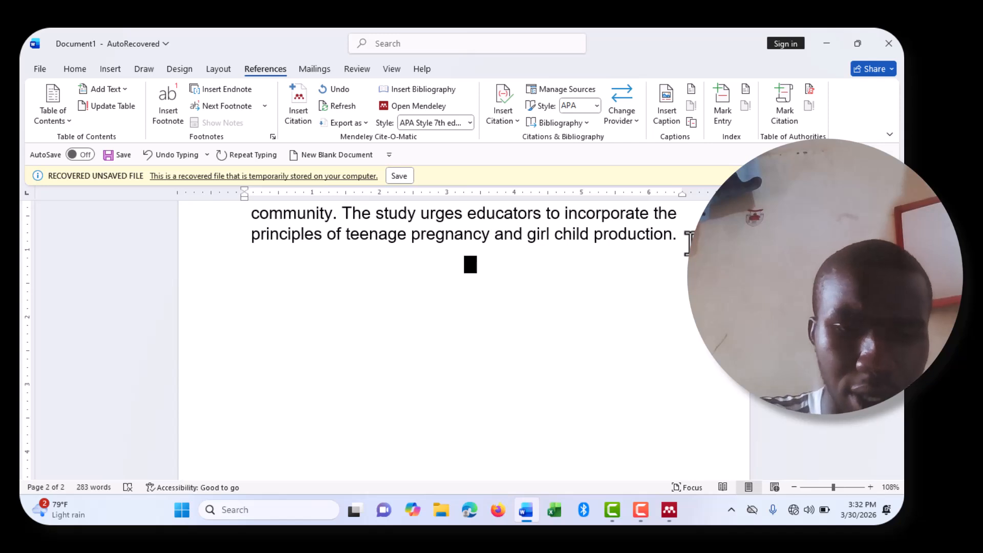
type("REFERENCES LIST")
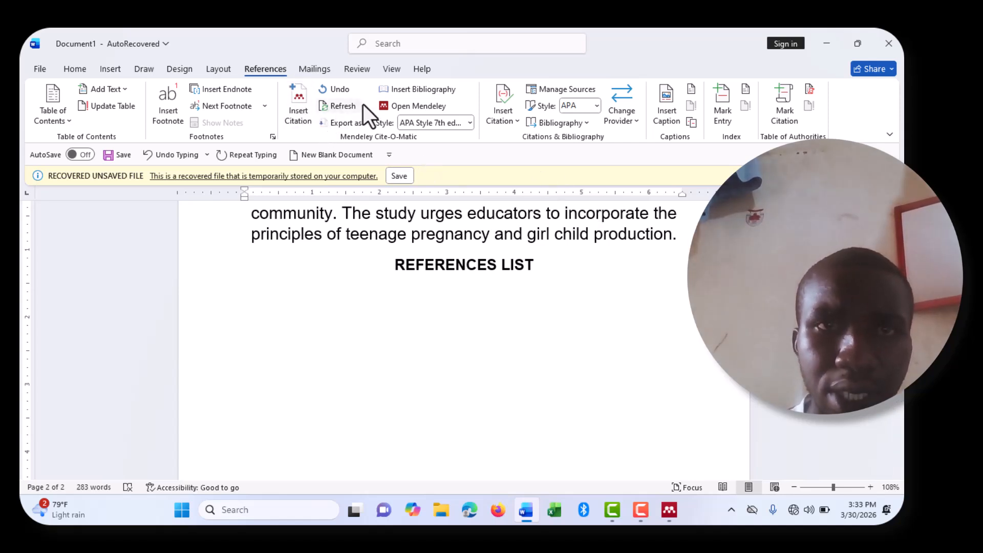
Step: Insert the Mendeley APA bibliography entry for 'Teenage pregnancy and school dropout in Uganda' under the heading
left_click(413, 88)
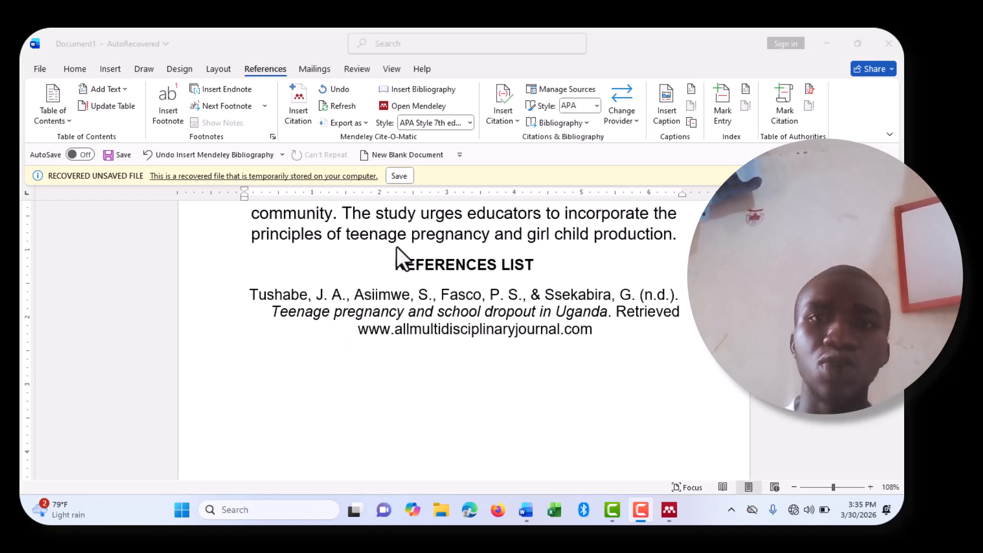
Step: Switch to Mendeley Desktop from the taskbar to show the four-document library
left_click(669, 510)
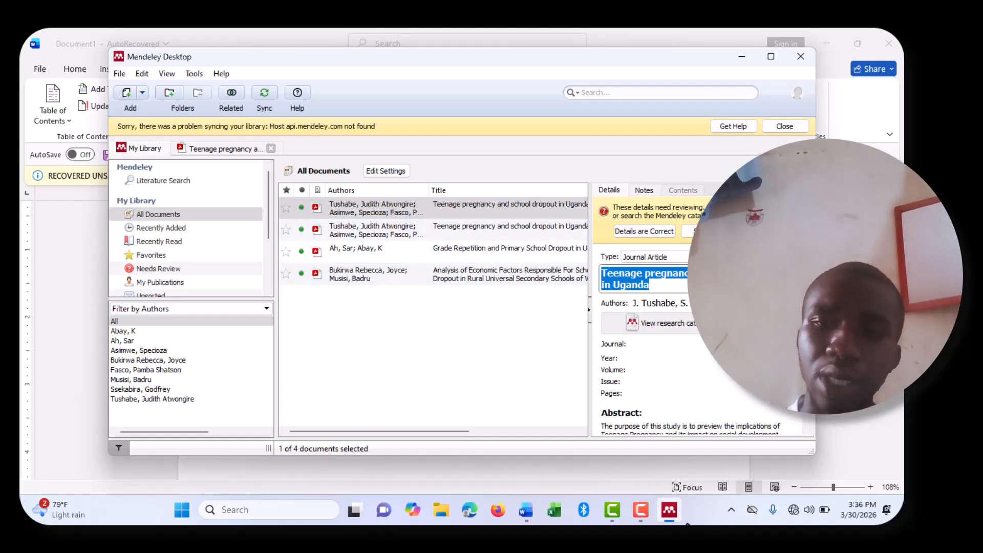
mouse_move(661, 502)
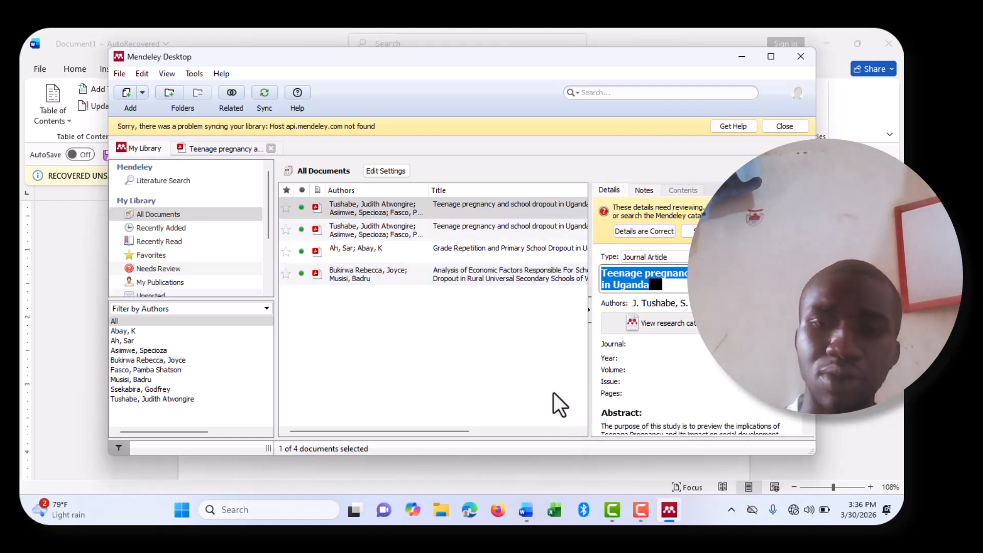